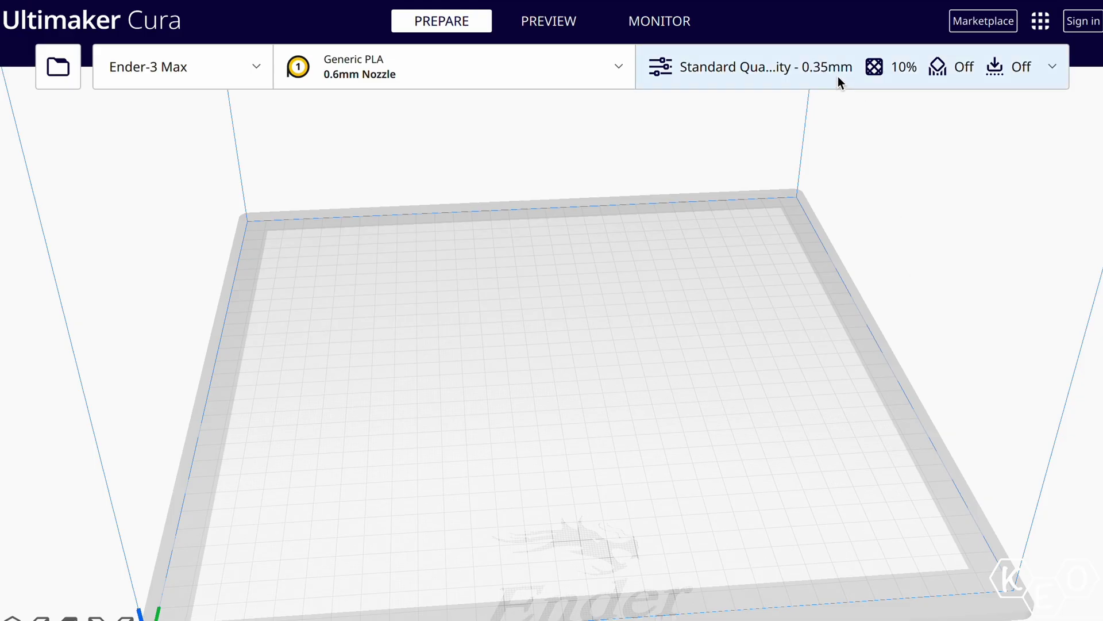
# - Open Cura's print settings panel before moving on to the 15% Gyroid infill settings
pyautogui.click(837, 77)
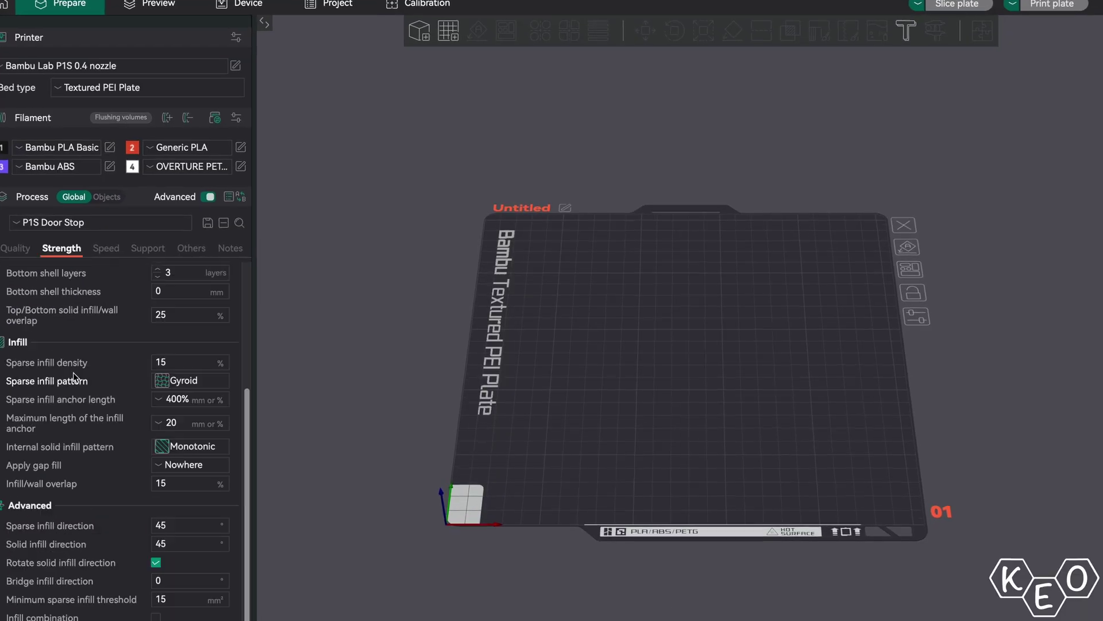
# - Browse the process settings groups down to the Others group
pyautogui.click(97, 246)
pyautogui.scroll(-5, 140, 246)
pyautogui.click(186, 246)
pyautogui.scroll(-5, 144, 402)
# - Add a cylinder primitive, stretch its height, add a 3DBenchy, then delete the cylinder
pyautogui.rightClick(526, 336)
pyautogui.moveTo(569, 438)
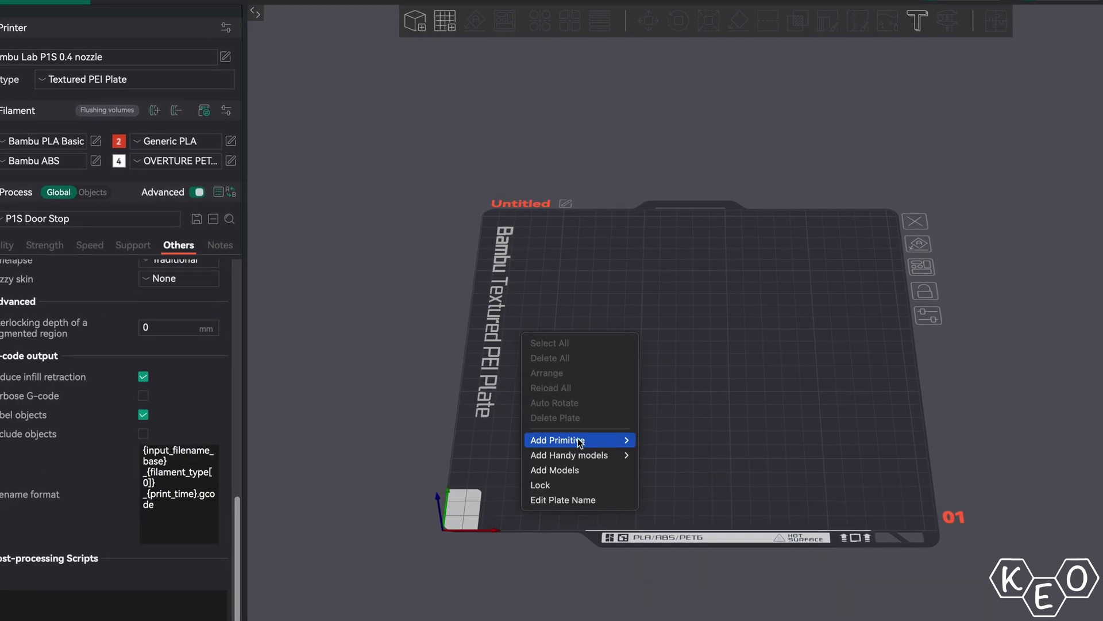
pyautogui.click(652, 448)
pyautogui.press('s')
pyautogui.moveTo(688, 322); pyautogui.dragTo(665, 241)
pyautogui.rightClick(678, 418)
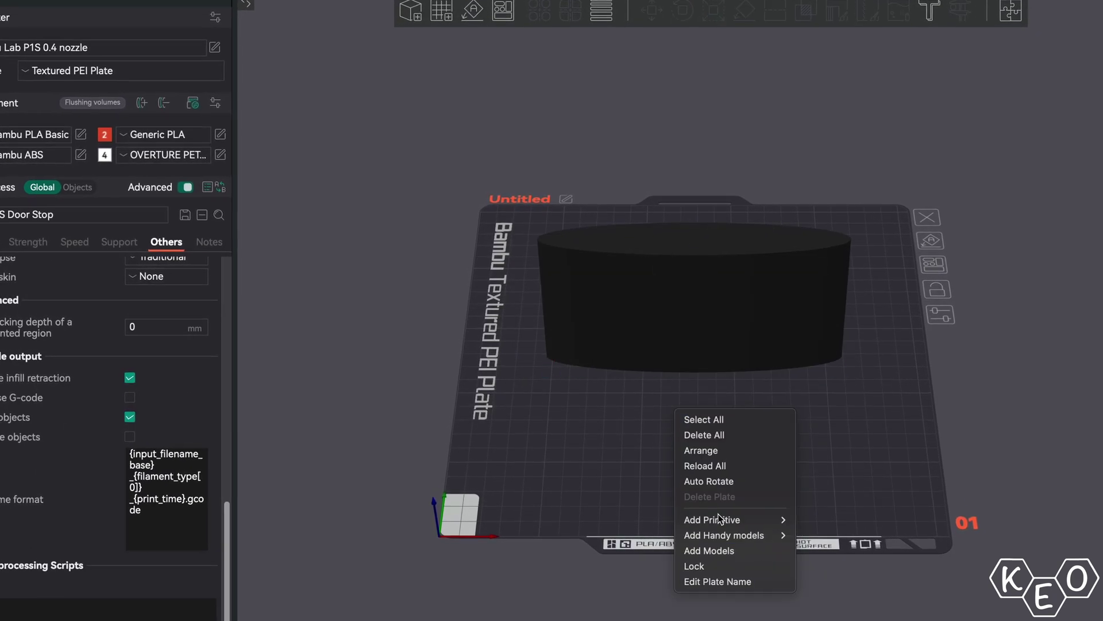
pyautogui.click(799, 532)
pyautogui.press('Delete')
# - Add the Voron design cube to the plate and start the Cut tool on it
pyautogui.rightClick(733, 373)
pyautogui.click(891, 527)
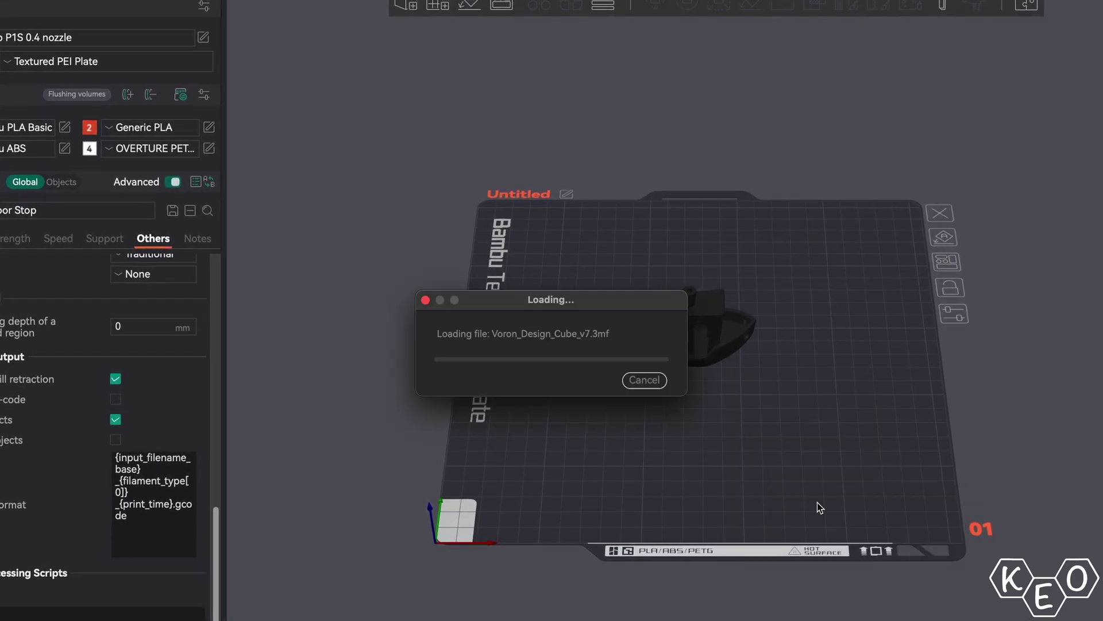
pyautogui.press('c')
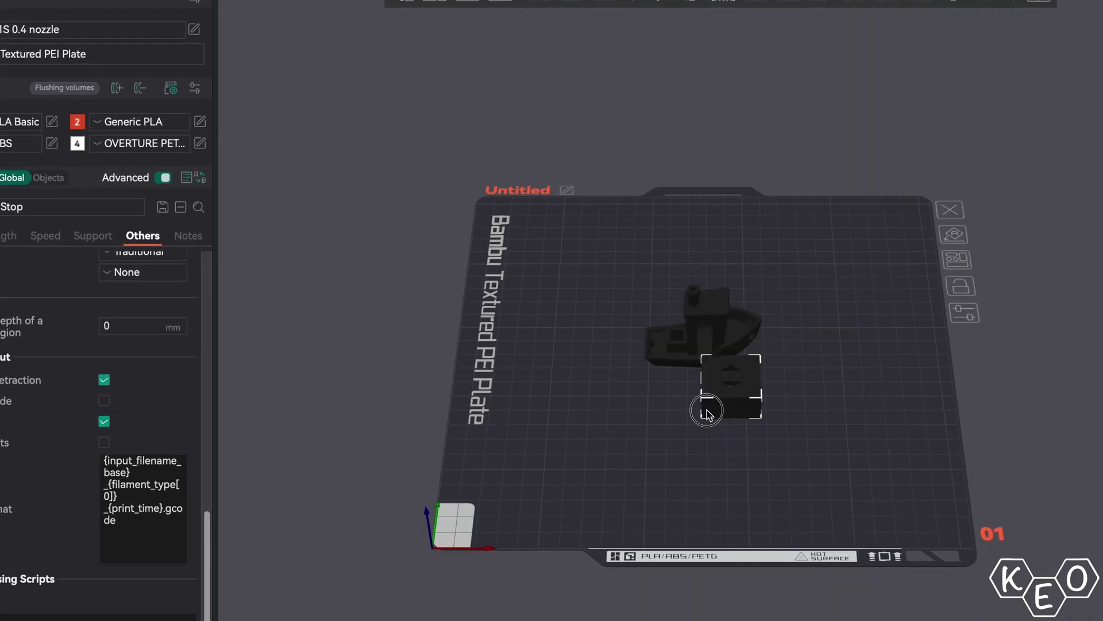
# - Fill the plate with Benchy copies and orbit to a side view of a selected Benchy
pyautogui.rightClick(698, 311)
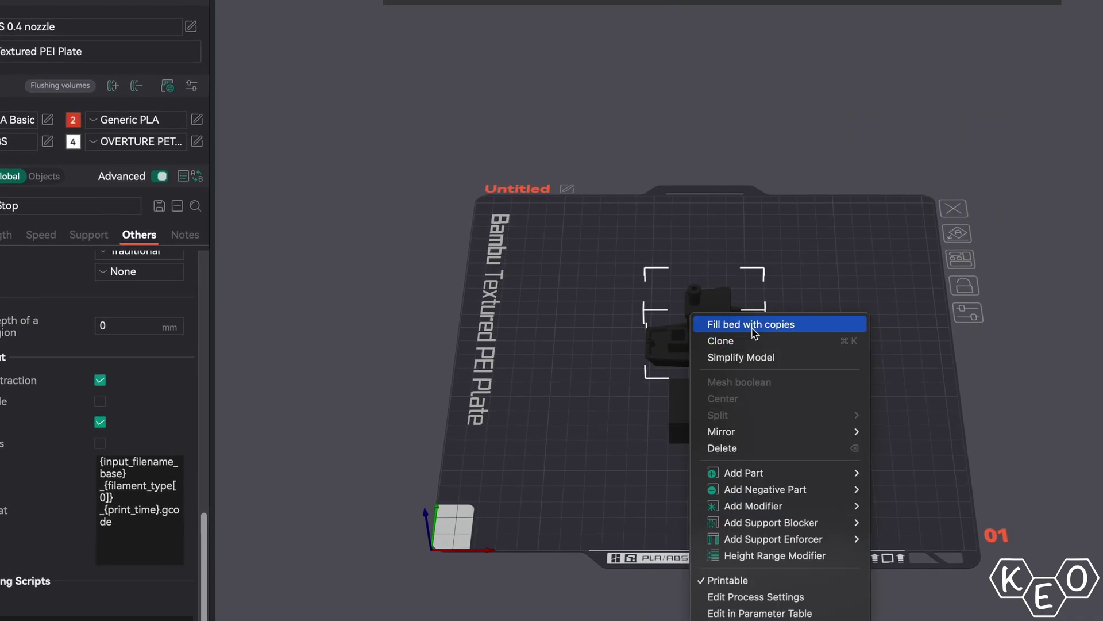
pyautogui.click(736, 322)
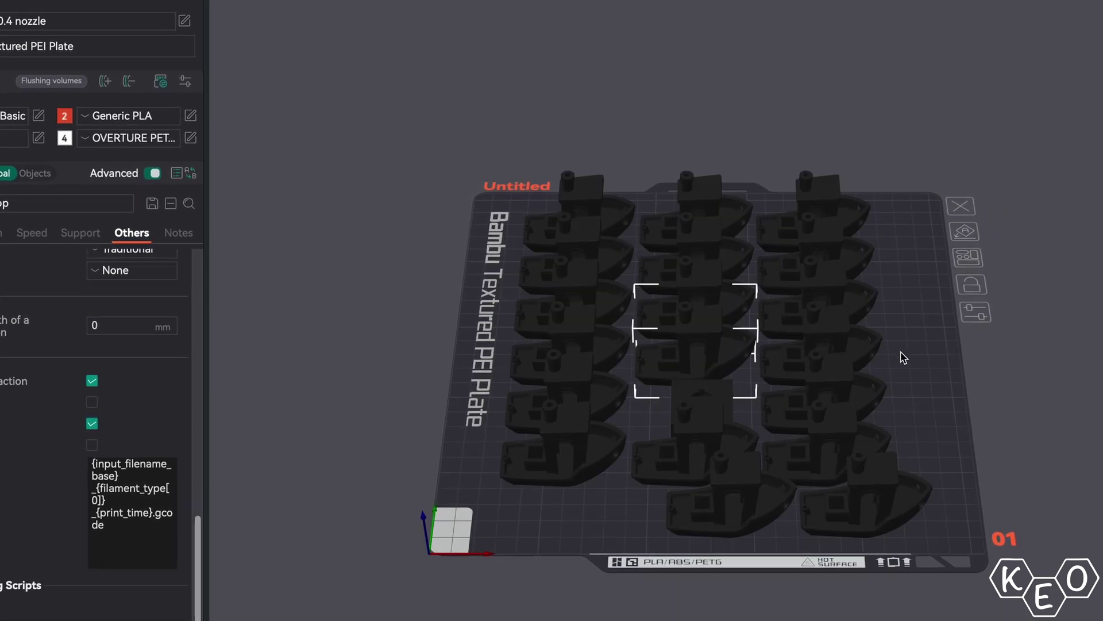
pyautogui.moveTo(904, 358); pyautogui.dragTo(704, 317)
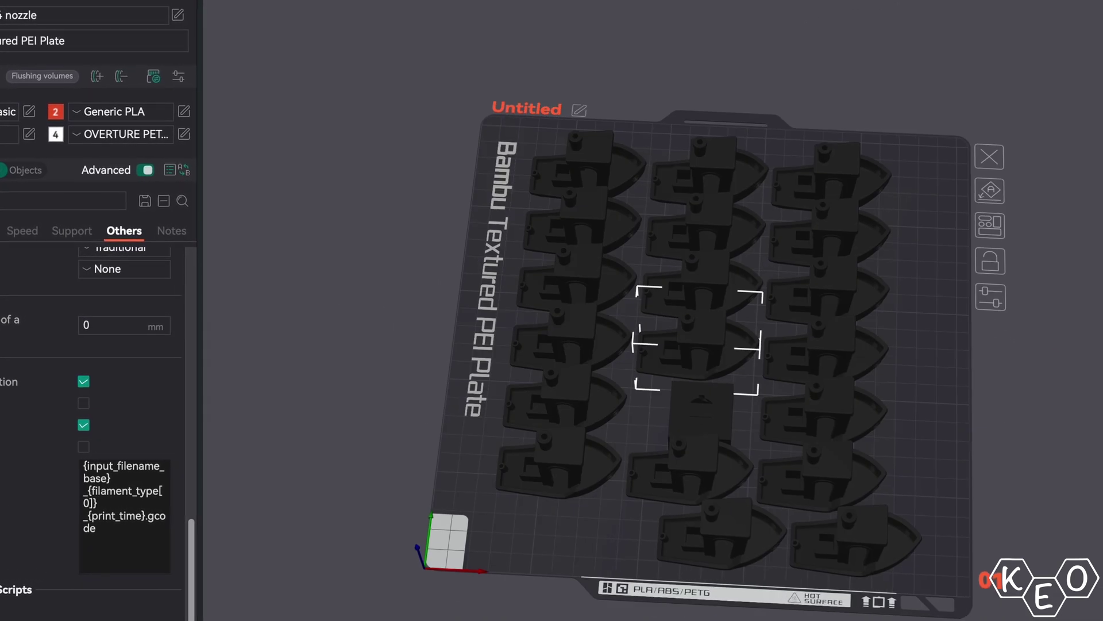
pyautogui.press('s')
pyautogui.press('r')
pyautogui.scroll(5, 587, 313)
pyautogui.moveTo(586, 312); pyautogui.dragTo(554, 423)
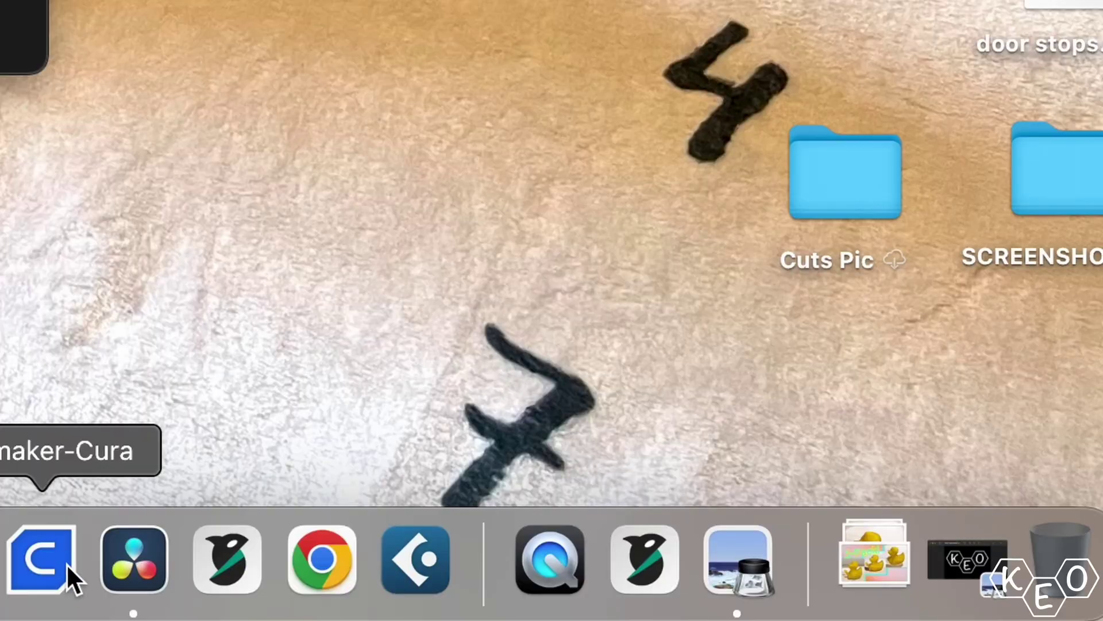
# - Move the Ultimaker Cura icon to the right end of the Dock, beside the image stack
pyautogui.moveTo(26, 560); pyautogui.dragTo(1054, 566)
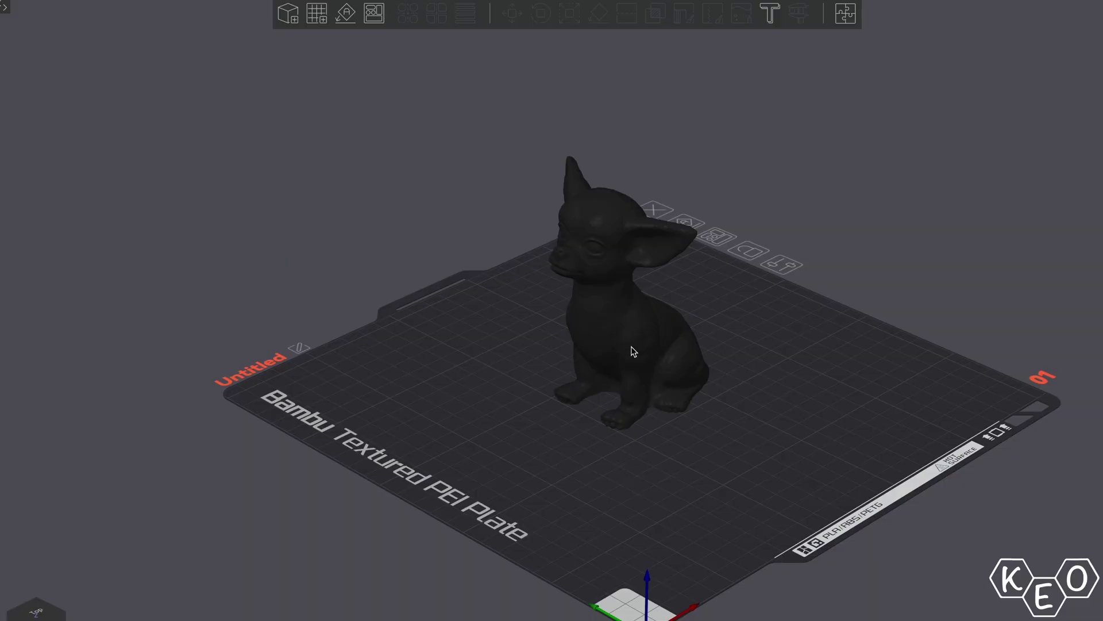
# - Start colour painting on the chihuahua with filament 4, a Circle brush and pen size 1.00
pyautogui.click(745, 13)
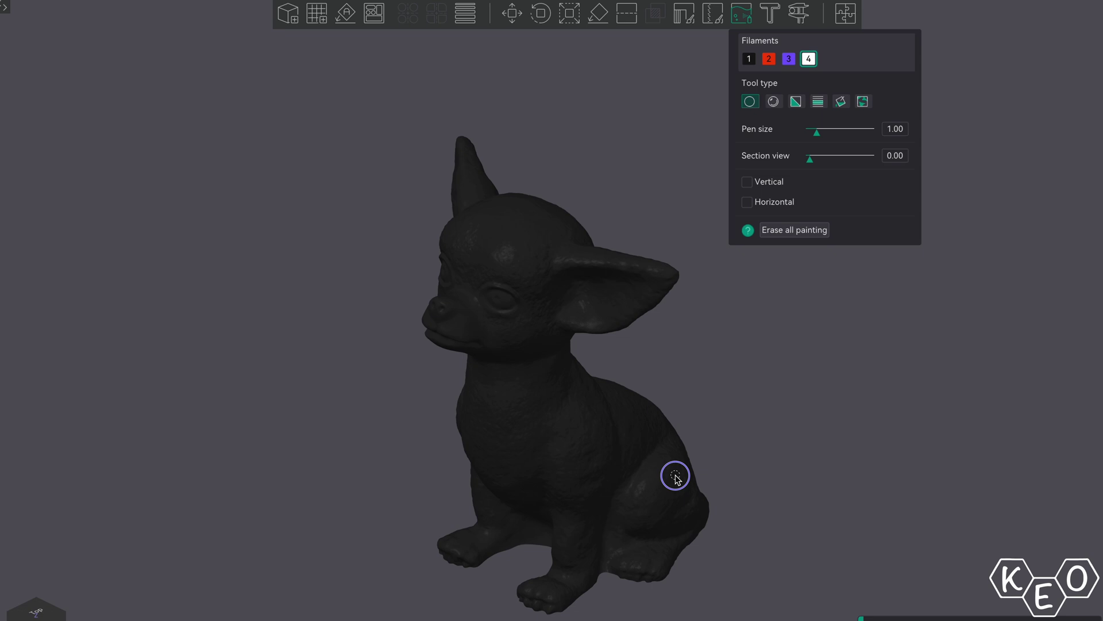
# - Paint white on the chihuahua's ear, with thin 0.10-pen scribbles by the eye and cheek
pyautogui.scroll(5, 675, 480)
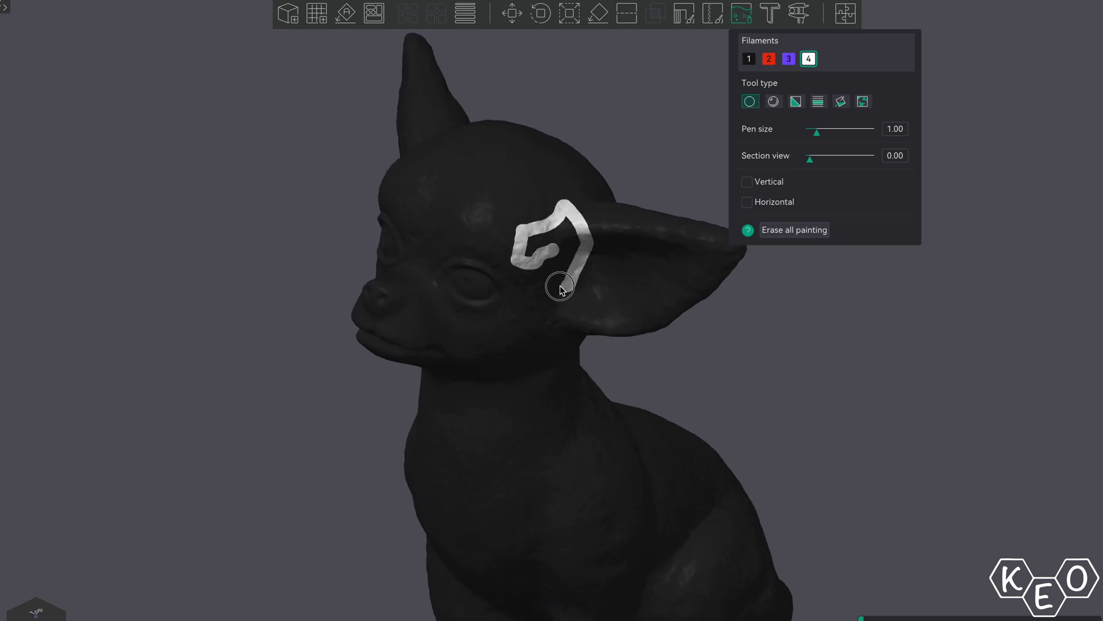
pyautogui.scroll(6, 531, 297)
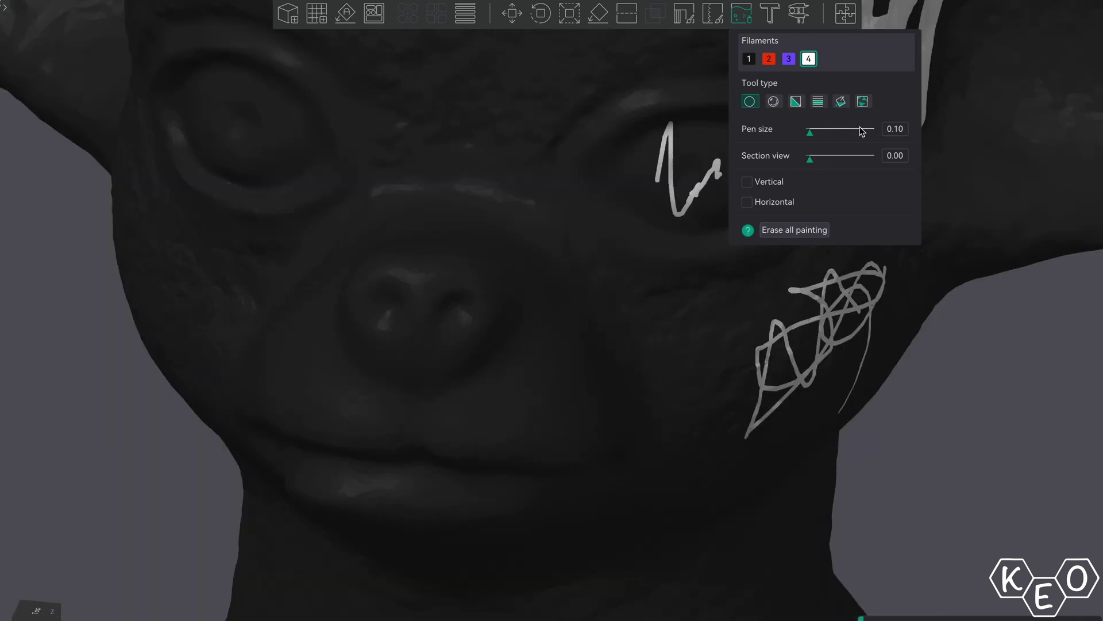
pyautogui.scroll(-5, 612, 247)
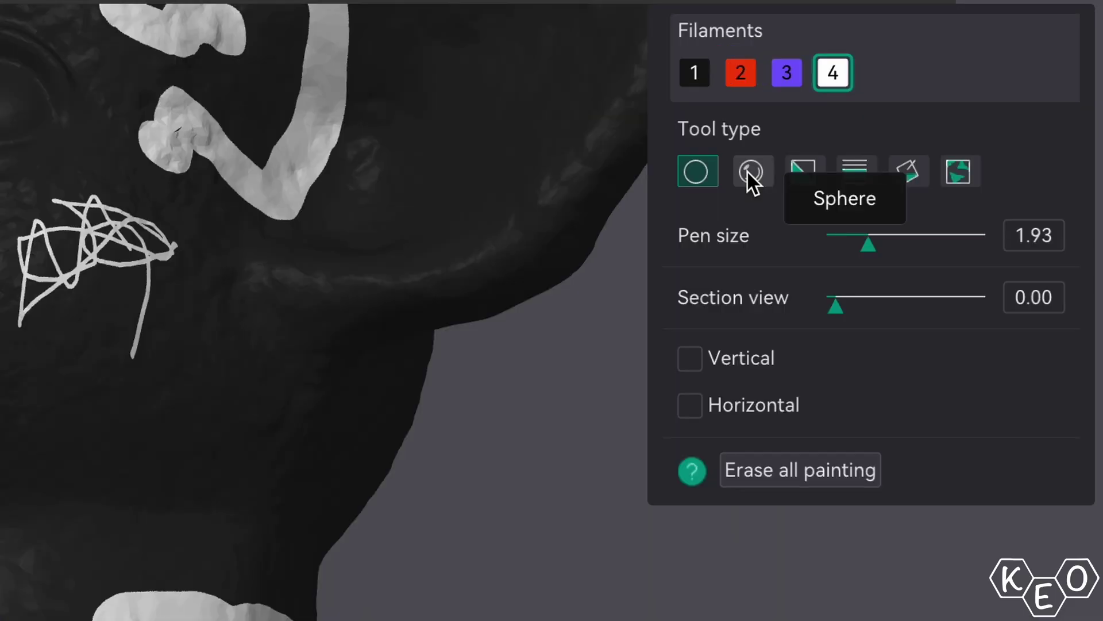
# - Switch to the Sphere brush and dab small white spots below the neck
pyautogui.click(747, 171)
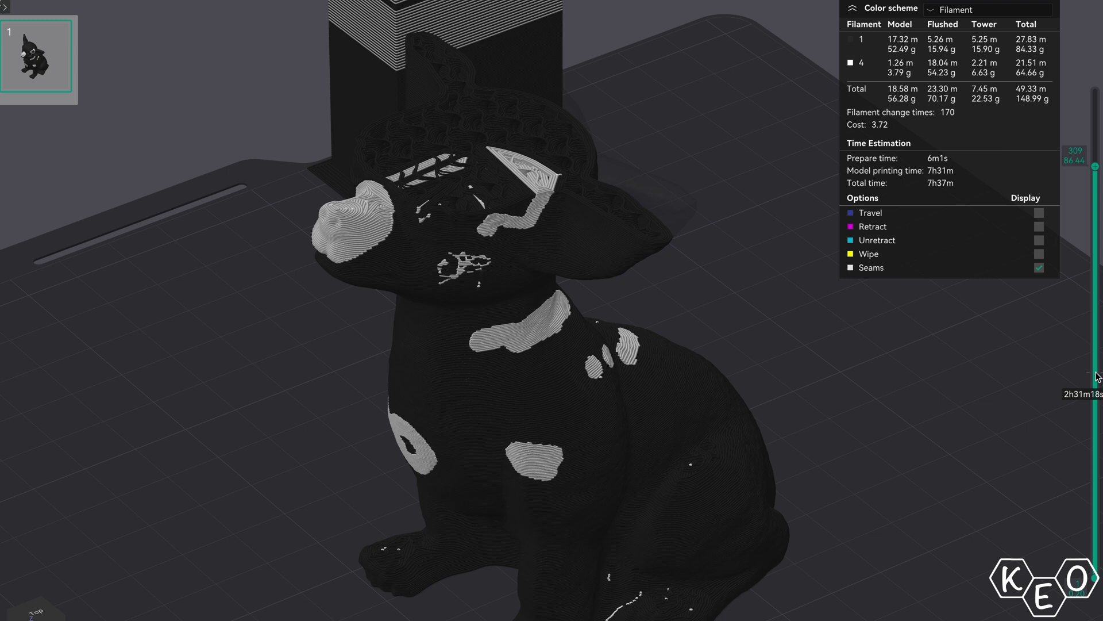
pyautogui.scroll(-18, 1097, 377)
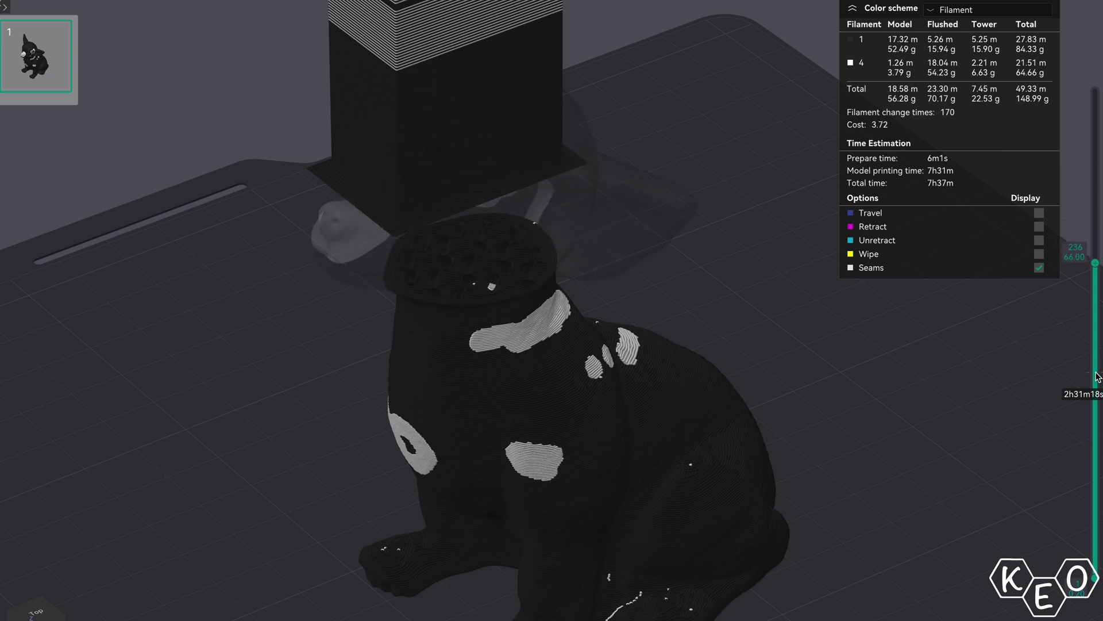
pyautogui.scroll(-20, 1097, 377)
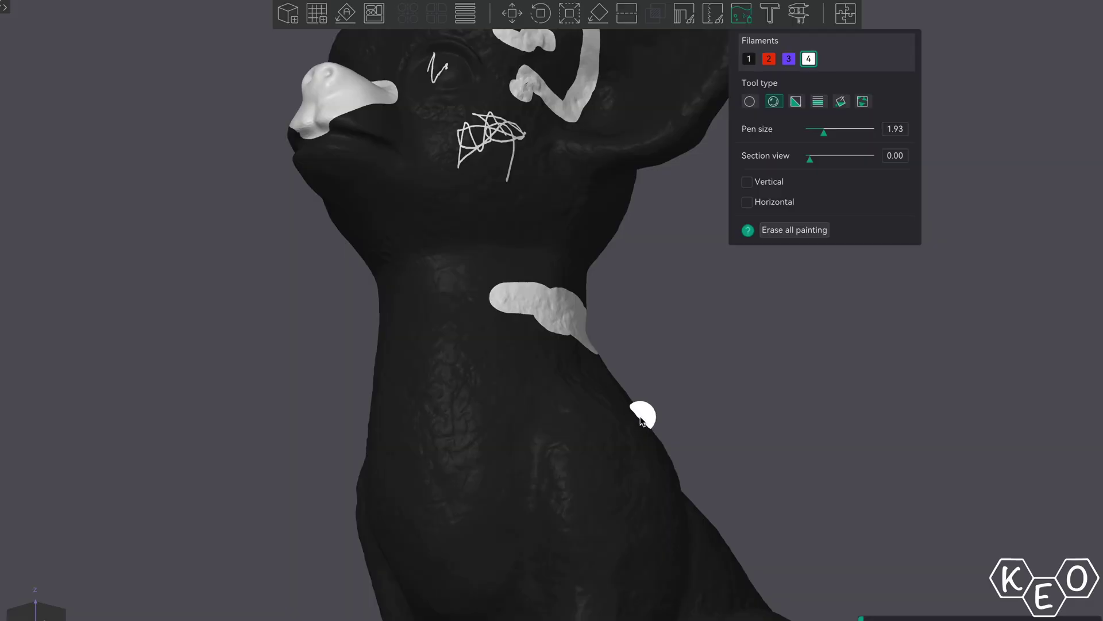
pyautogui.moveTo(671, 373); pyautogui.dragTo(665, 395)
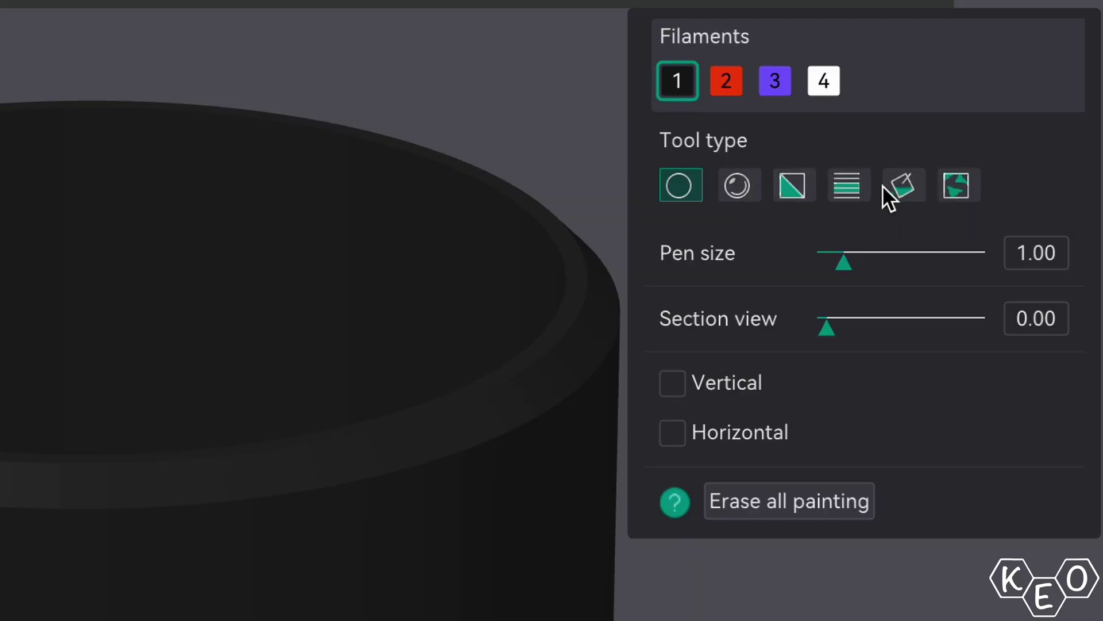
# - Use the Triangle tool to paint individual mesh triangles white with filament 4
pyautogui.click(794, 192)
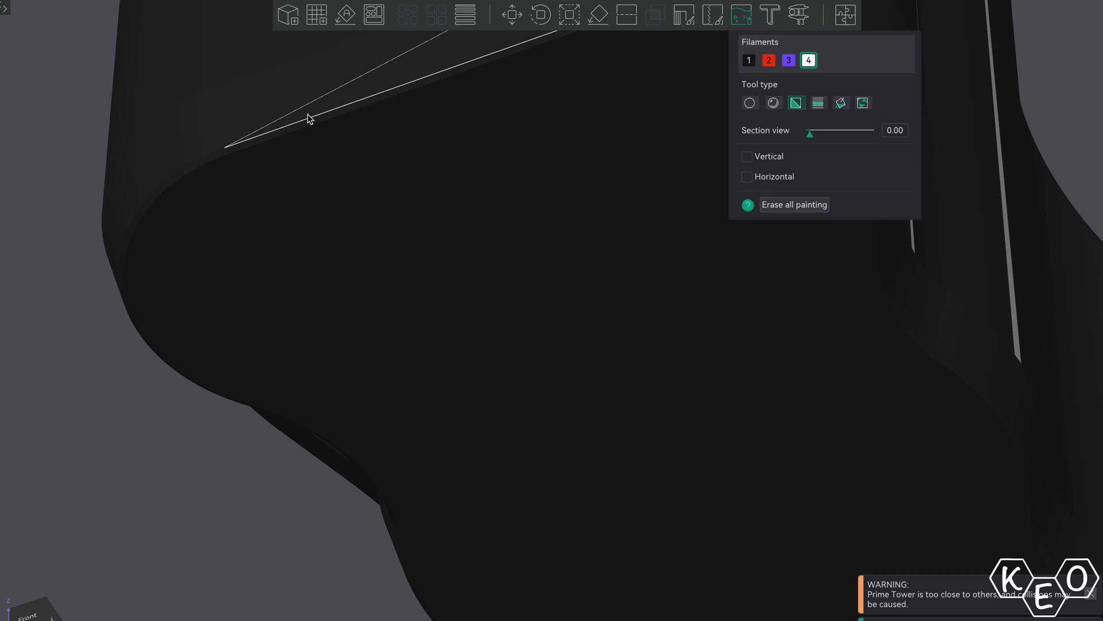
pyautogui.click(308, 117)
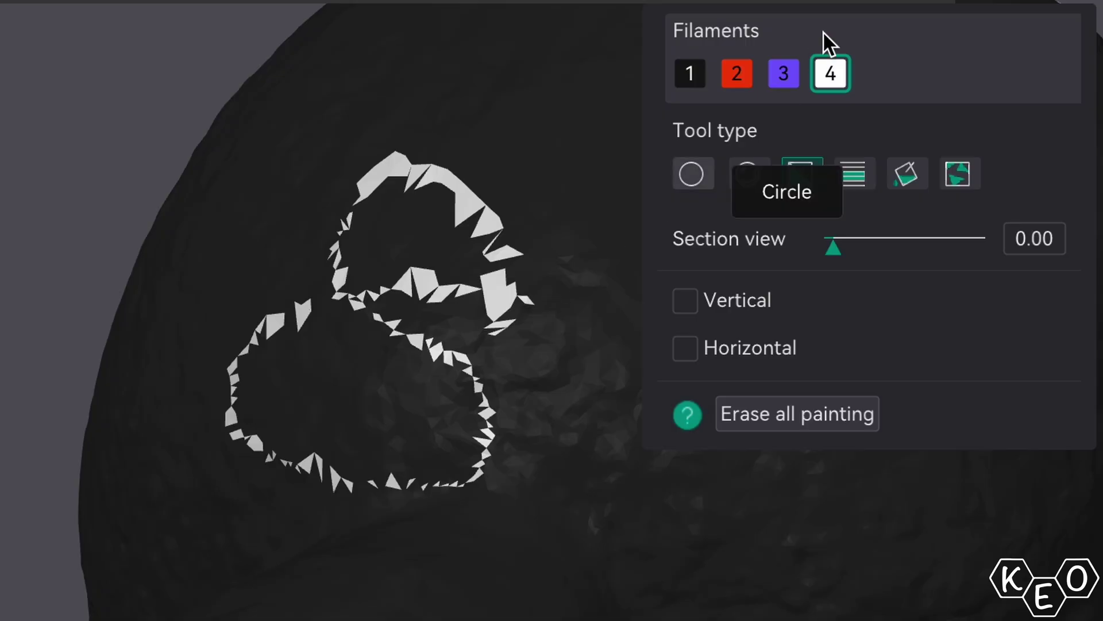
# - Paint 0.20 height-range white bands around the neck and chest, then orbit to check them
pyautogui.click(853, 173)
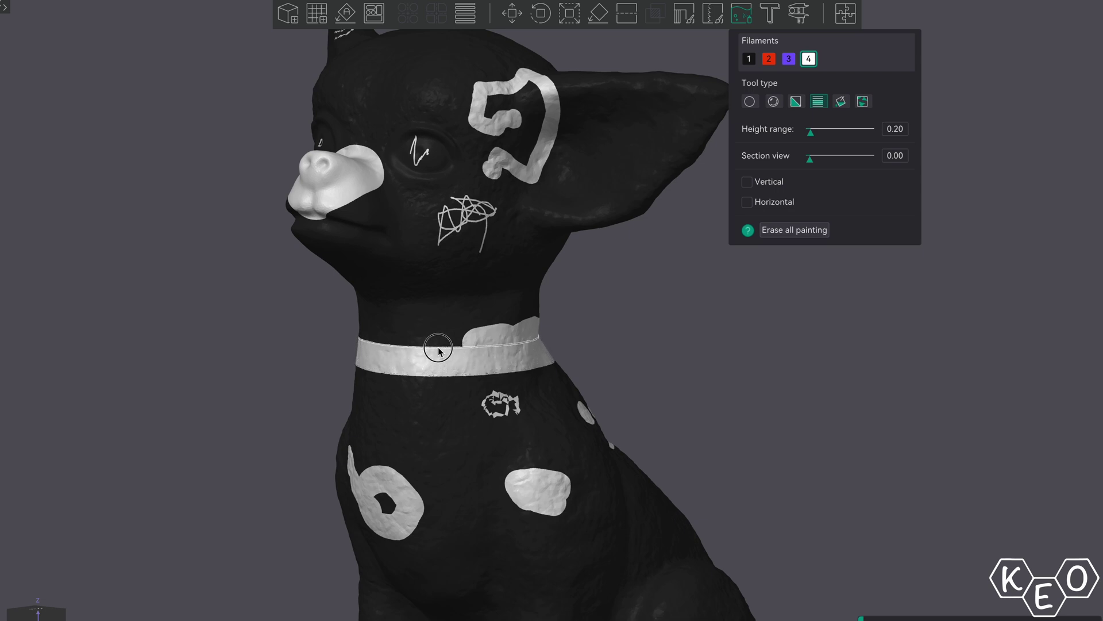
pyautogui.scroll(5, 509, 527)
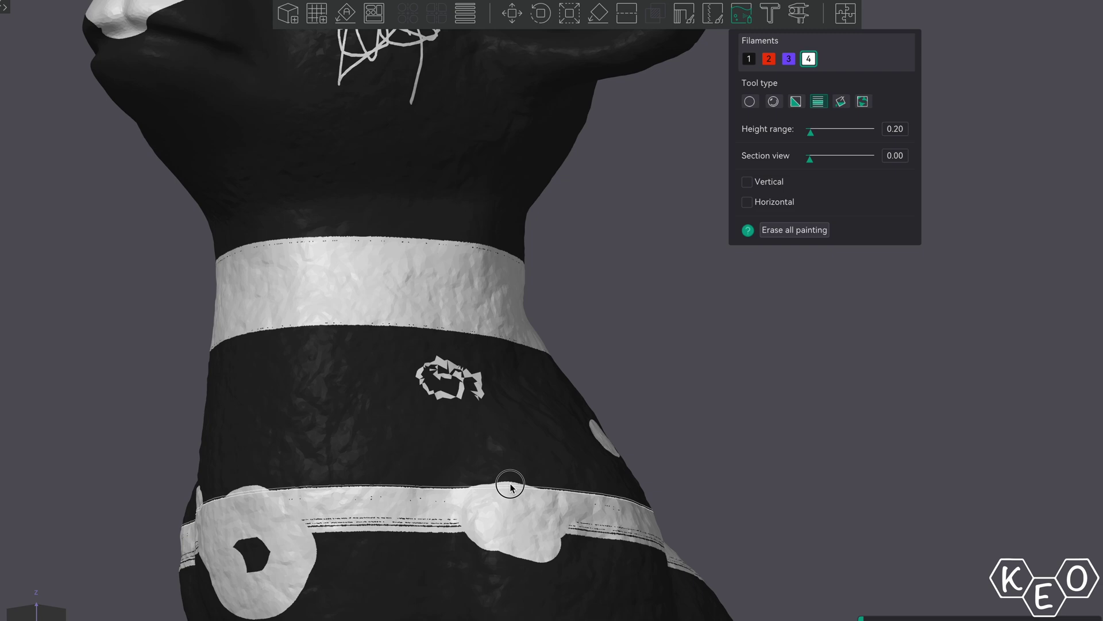
pyautogui.moveTo(510, 486); pyautogui.dragTo(509, 473)
pyautogui.moveTo(664, 346); pyautogui.dragTo(677, 345)
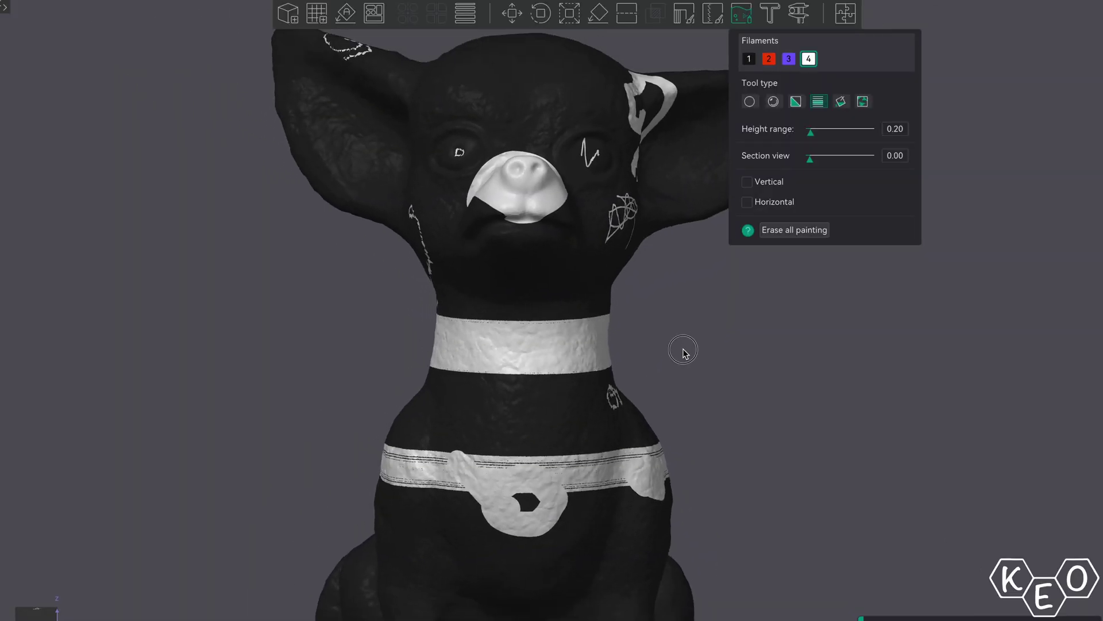
pyautogui.moveTo(683, 350); pyautogui.dragTo(700, 368)
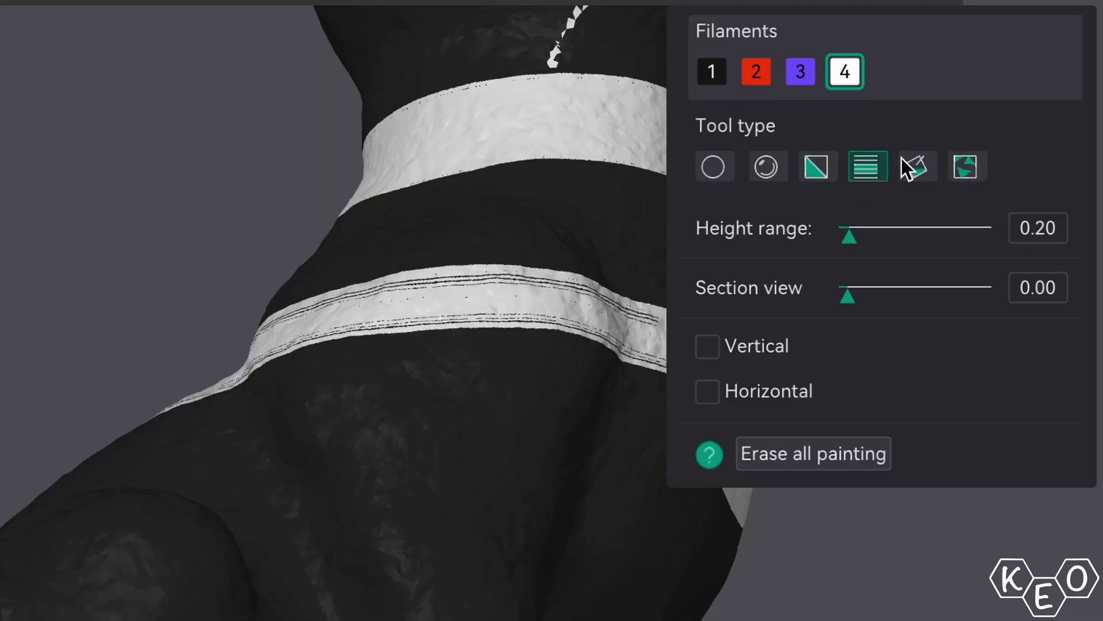
# - Undo a test fill, set the Smart fill angle to 6, then bucket-fill chest regions white
pyautogui.click(915, 168)
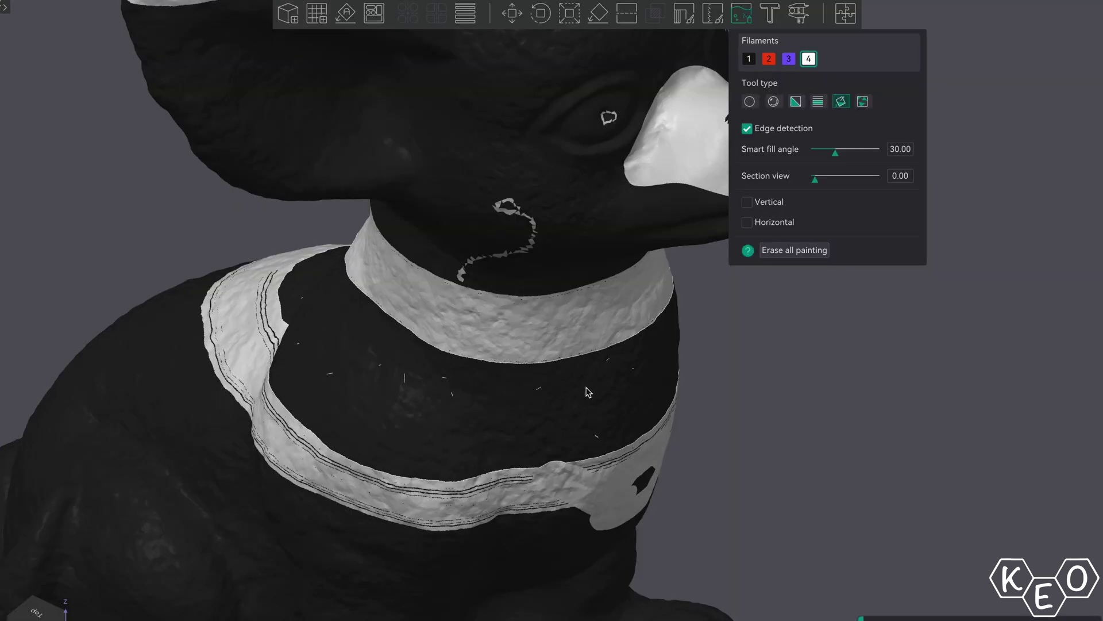
pyautogui.click(588, 391)
pyautogui.hotkey('ctrl', 'z')
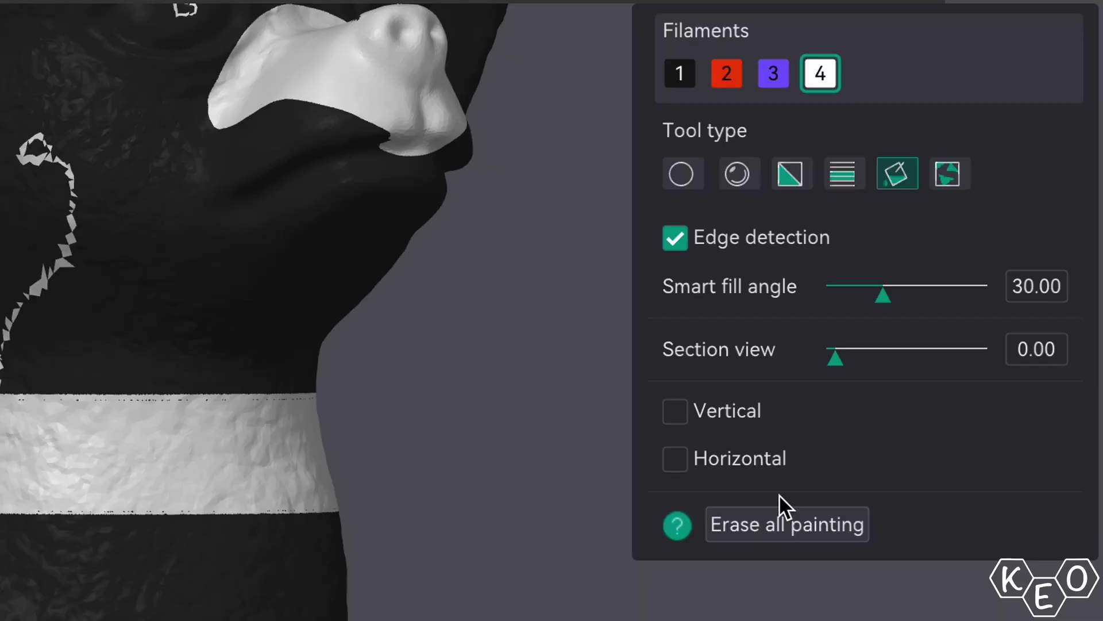
pyautogui.moveTo(885, 295); pyautogui.dragTo(795, 291)
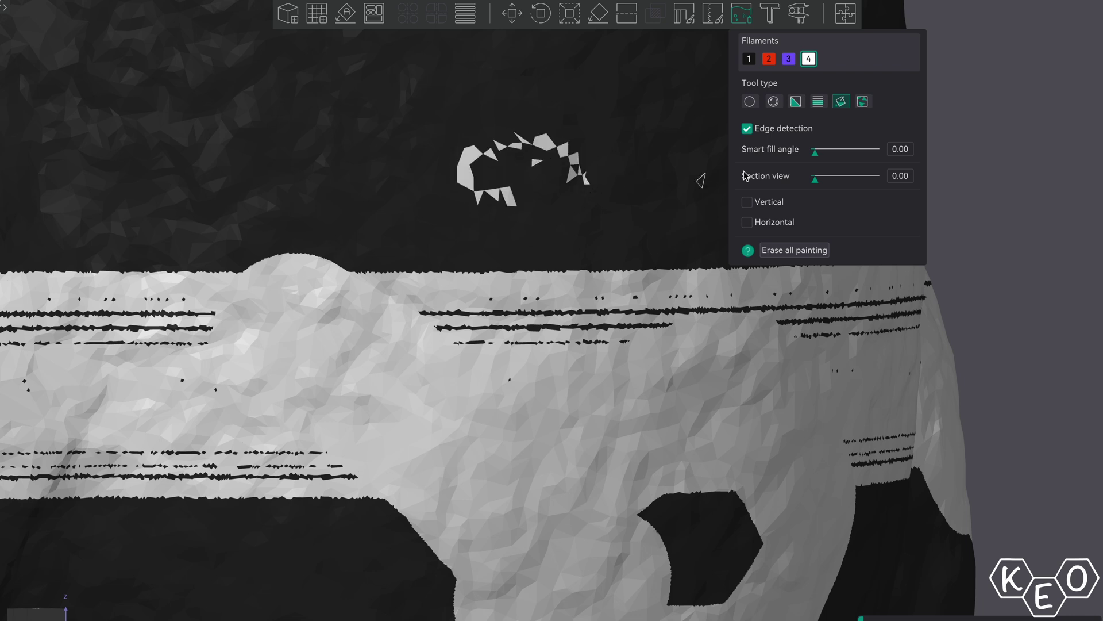
pyautogui.moveTo(815, 152); pyautogui.dragTo(820, 151)
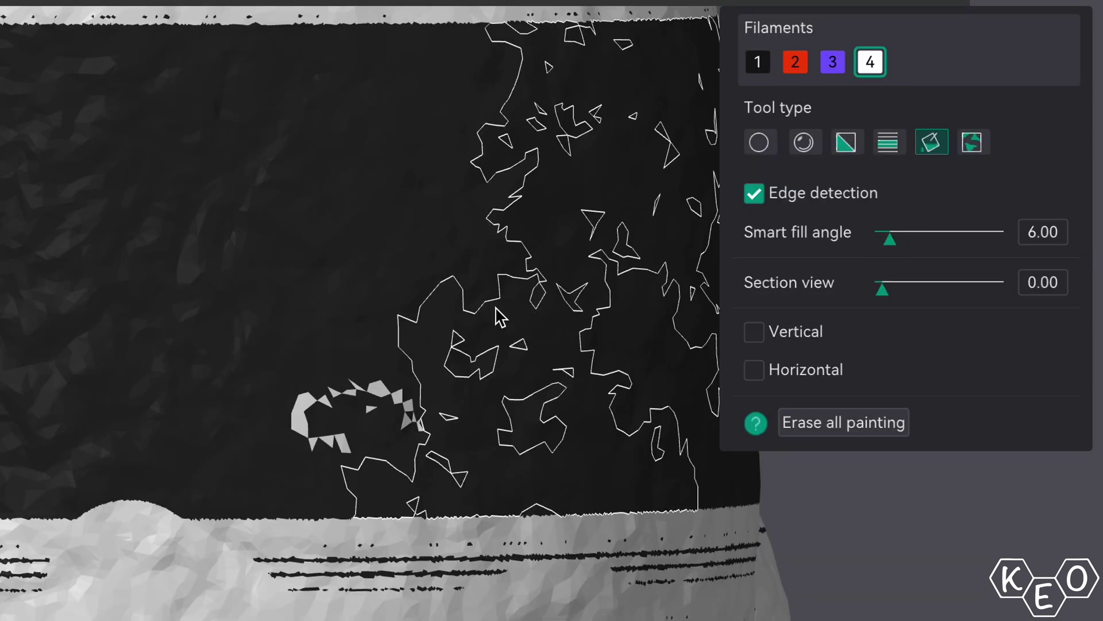
pyautogui.click(496, 308)
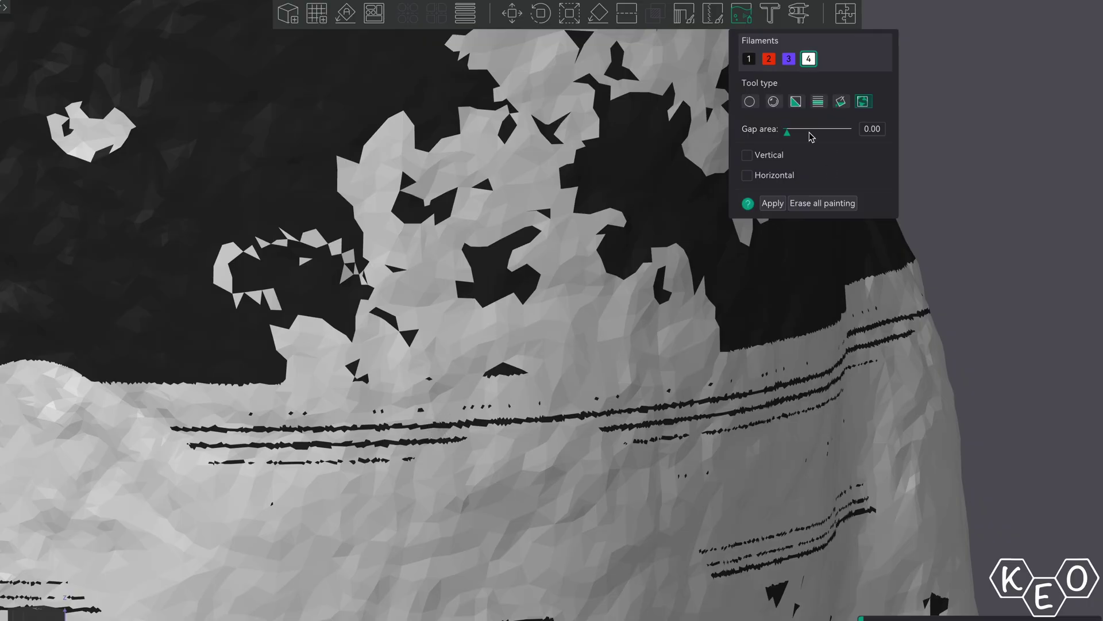
# - Try Gap Fill gap areas of 1.80, 1.10, 0.51 and 0, settling on about 2.72
pyautogui.click(810, 129)
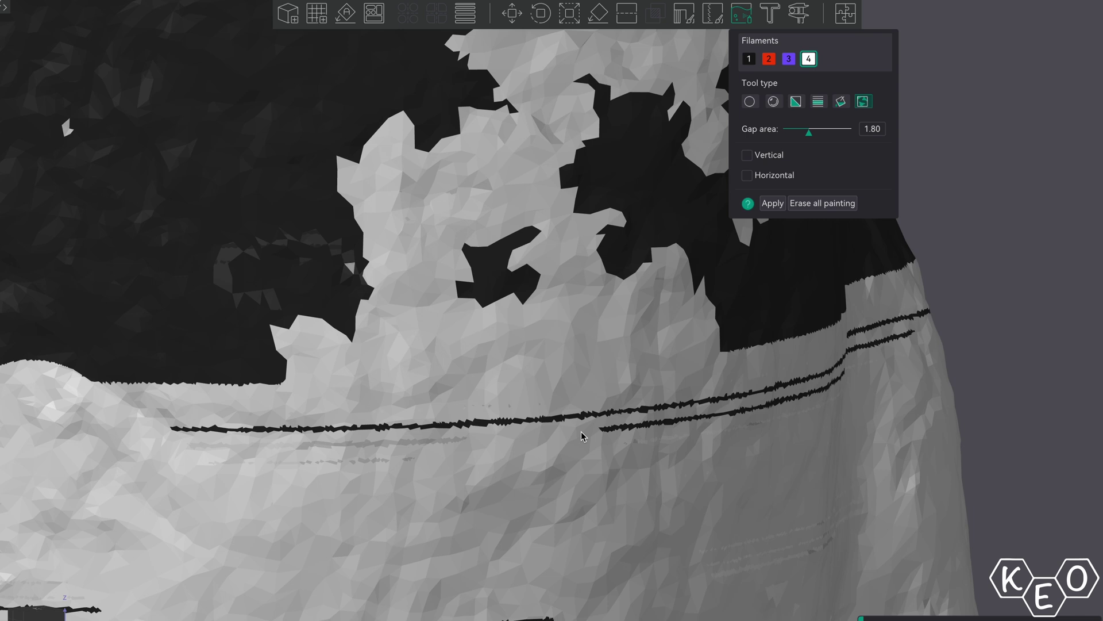
pyautogui.scroll(-5, 583, 435)
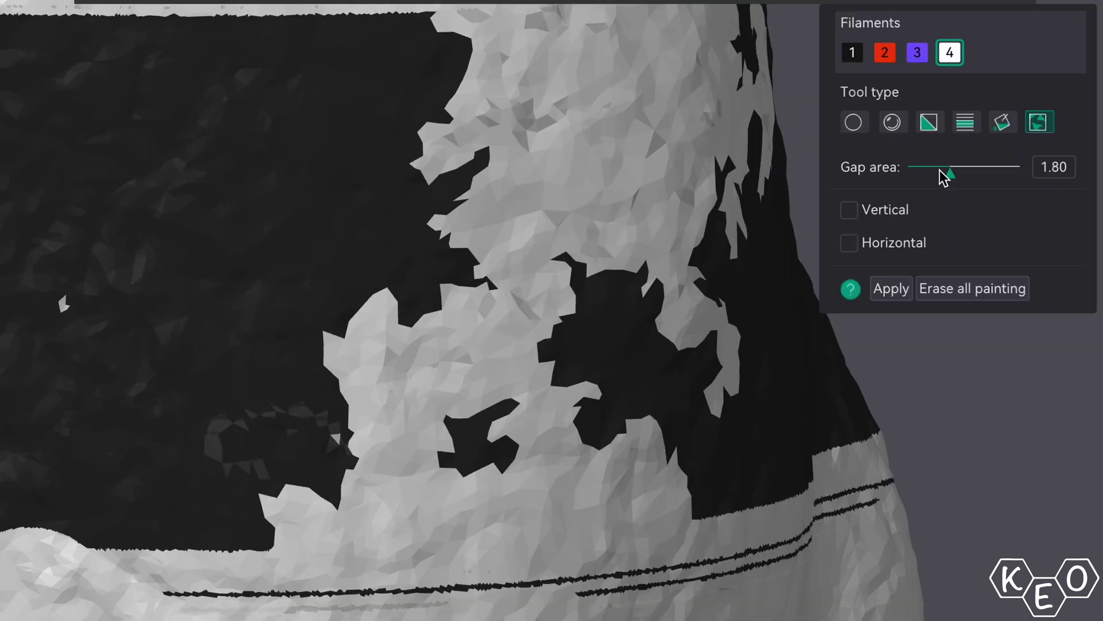
pyautogui.click(802, 129)
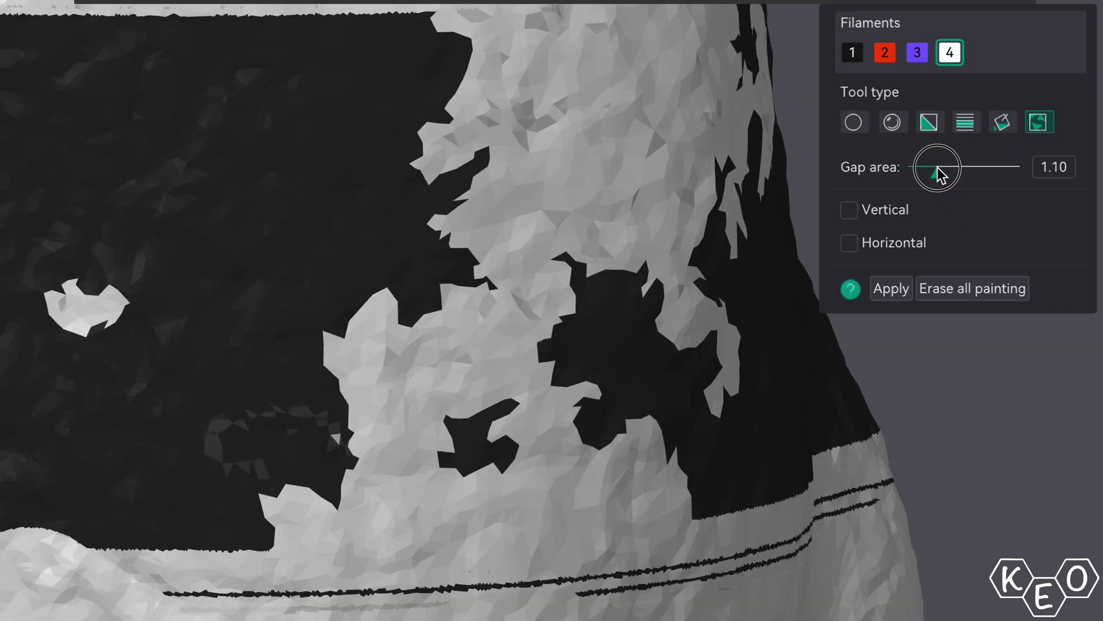
pyautogui.moveTo(937, 170)
pyautogui.mouseDown()
pyautogui.moveTo(871, 167)
pyautogui.moveTo(927, 172)
pyautogui.mouseUp()
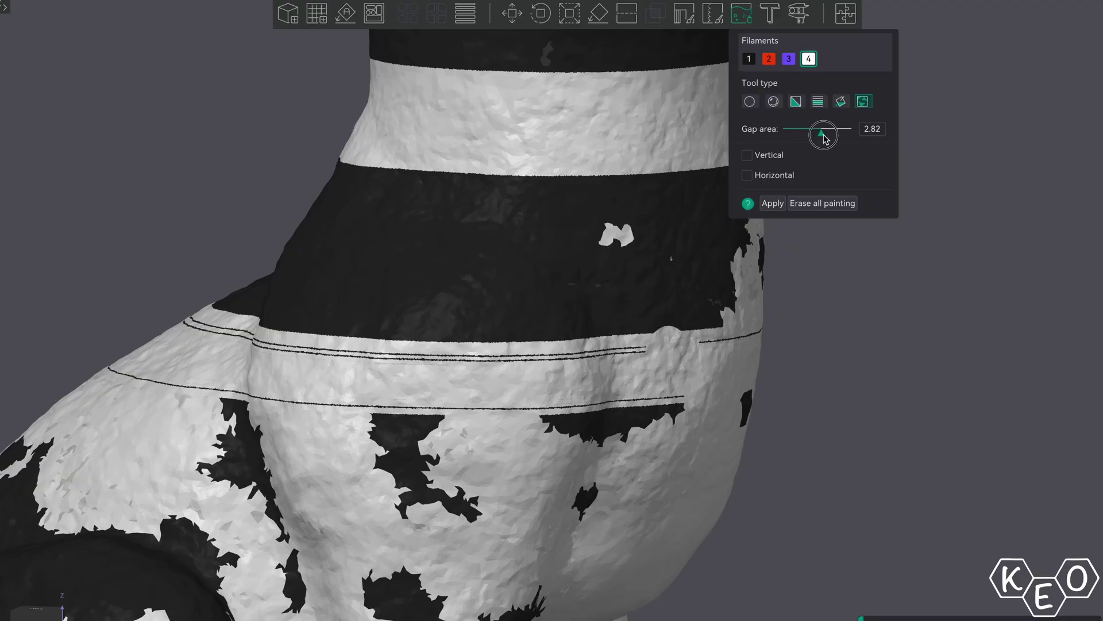
pyautogui.moveTo(814, 139); pyautogui.dragTo(768, 137)
pyautogui.click(818, 134)
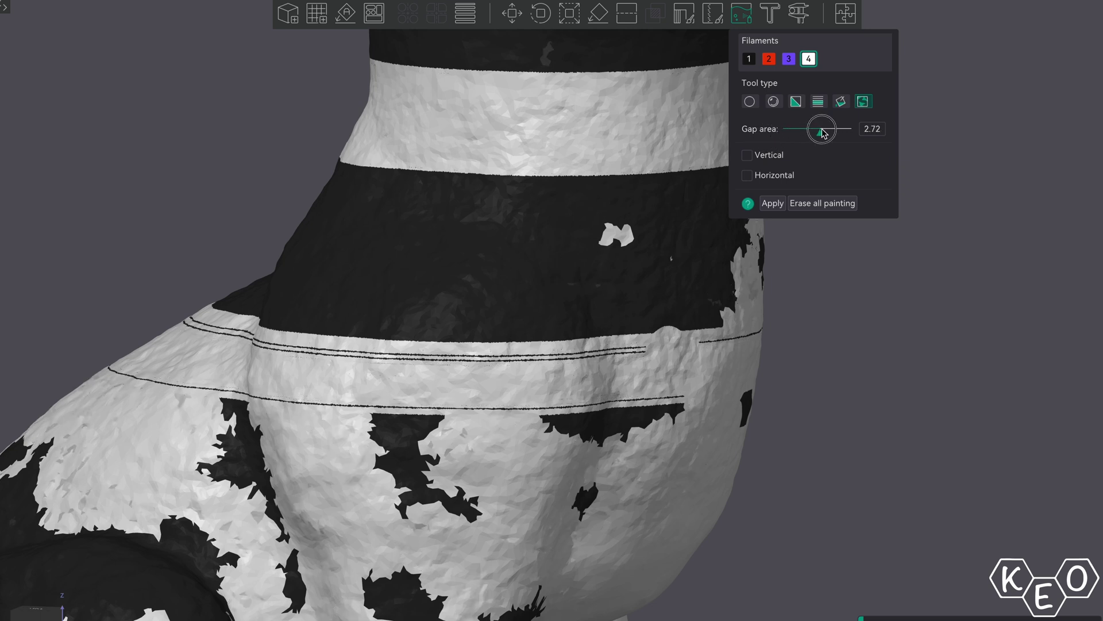